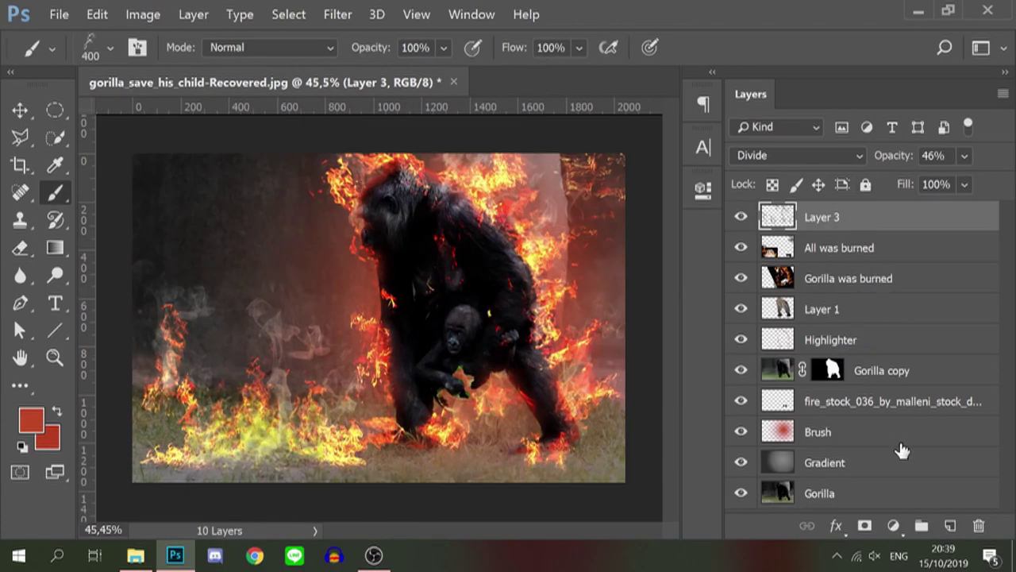
# - Start a large caption text layer at upper left in the Sun font
pyautogui.press('t')
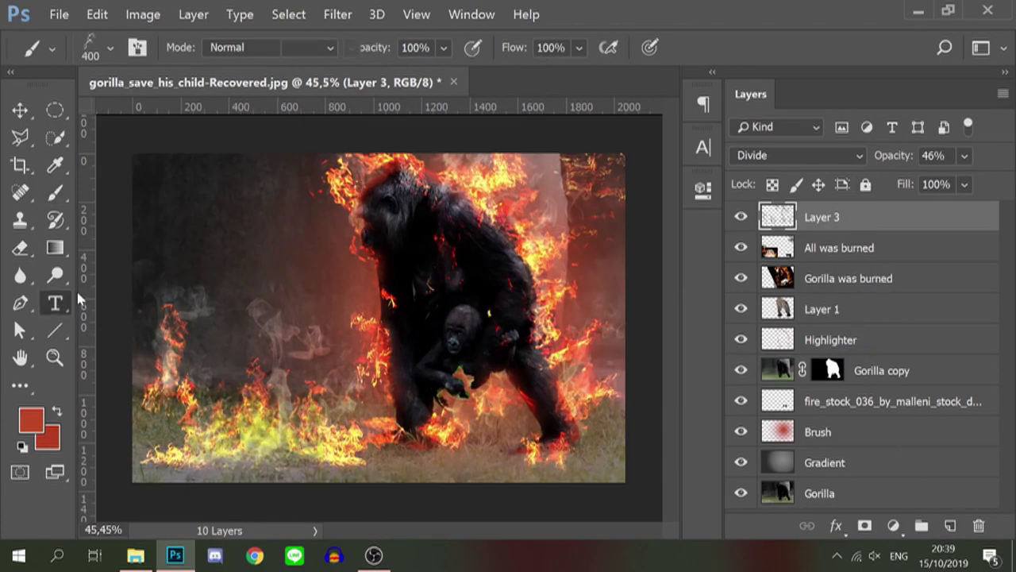
pyautogui.click(231, 215)
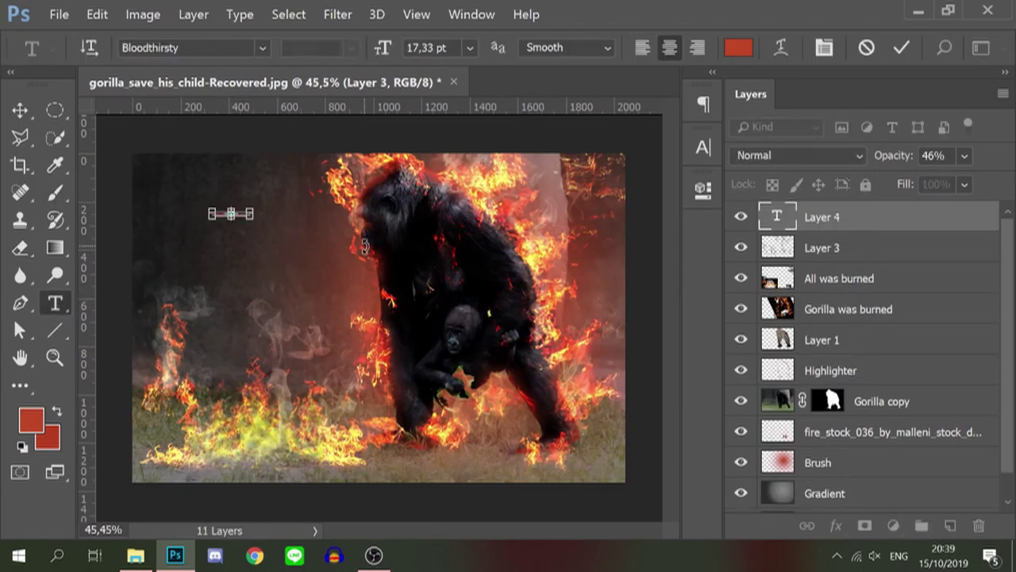
pyautogui.moveTo(400, 54); pyautogui.dragTo(402, 56)
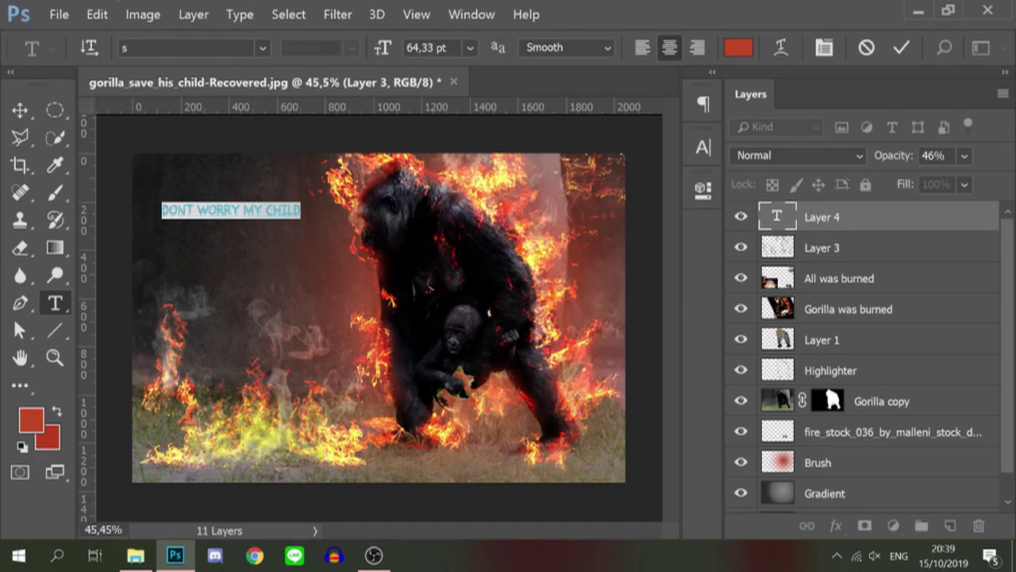
pyautogui.write('un')
pyautogui.click(196, 59)
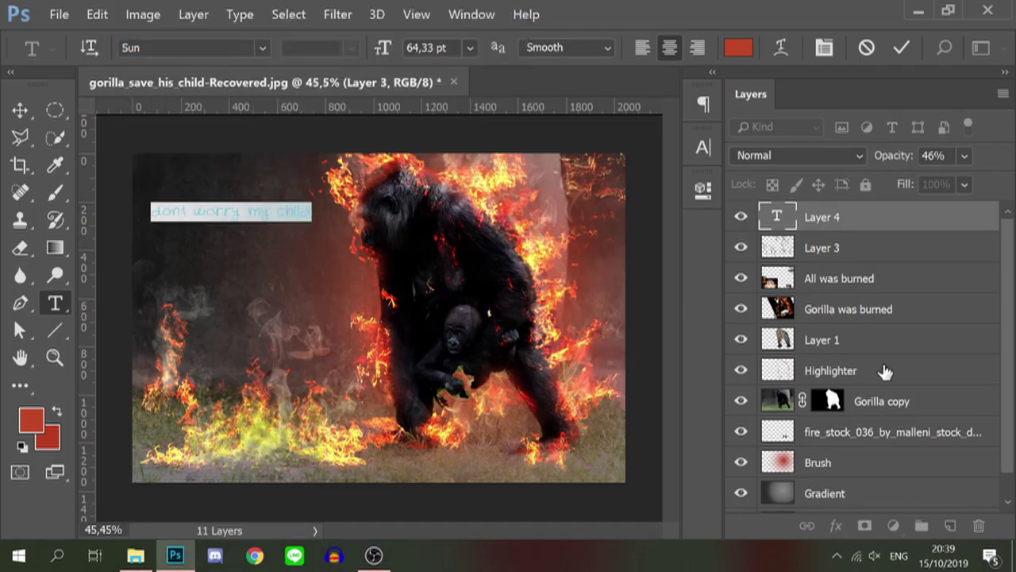
# - Colour the caption light gold from c28423, split it onto two lines, and commit
pyautogui.click(738, 48)
pyautogui.write('c28423')
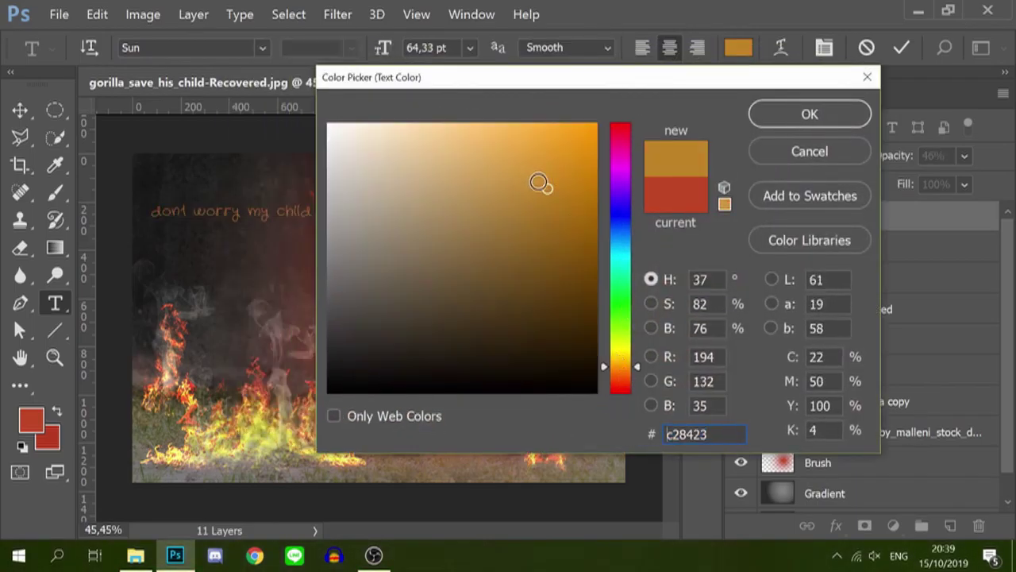
pyautogui.moveTo(547, 188); pyautogui.dragTo(528, 137)
pyautogui.click(775, 120)
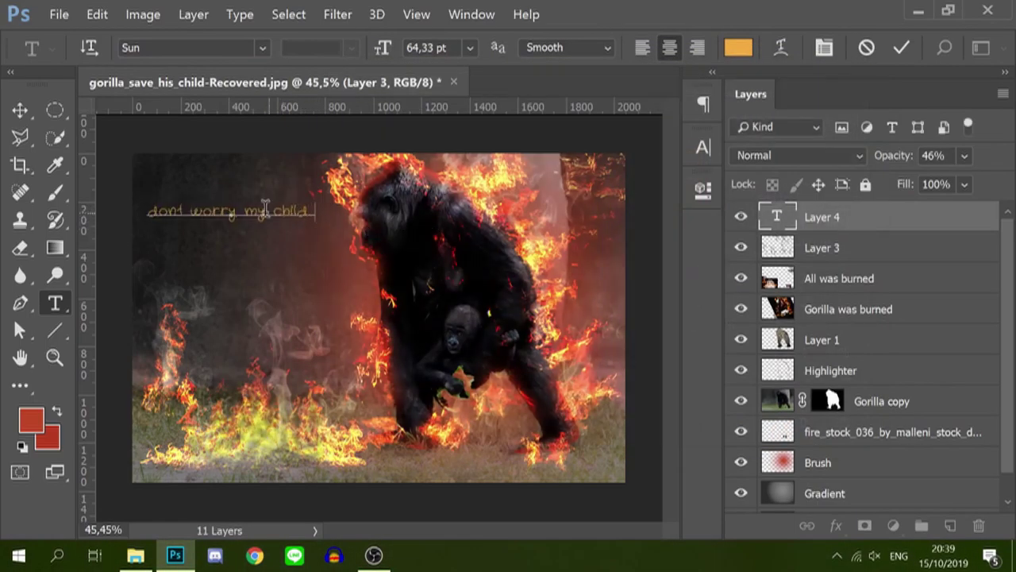
pyautogui.press('Return')
pyautogui.moveTo(382, 48); pyautogui.dragTo(392, 50)
pyautogui.hotkey('ctrl', 'Return')
# - Shift the caption right and give it a Bevel & Emboss style with contour
pyautogui.press('v')
pyautogui.moveTo(216, 213)
pyautogui.mouseDown()
pyautogui.moveTo(255, 213)
pyautogui.moveTo(248, 204)
pyautogui.mouseUp()
pyautogui.rightClick(896, 227)
pyautogui.click(659, 80)
pyautogui.click(546, 158)
pyautogui.click(546, 196)
pyautogui.click(460, 108)
# - Set the caption's Blend If to the Red channel, adjust the underlying-layer range, and apply
pyautogui.moveTo(699, 449); pyautogui.dragTo(740, 450)
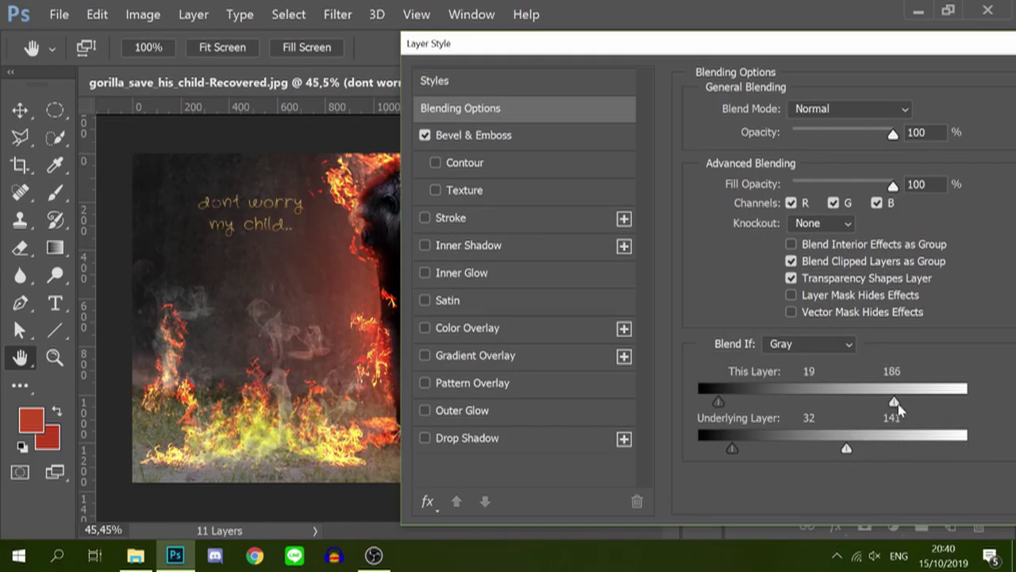
pyautogui.click(809, 343)
pyautogui.click(806, 361)
pyautogui.moveTo(720, 449); pyautogui.dragTo(705, 449)
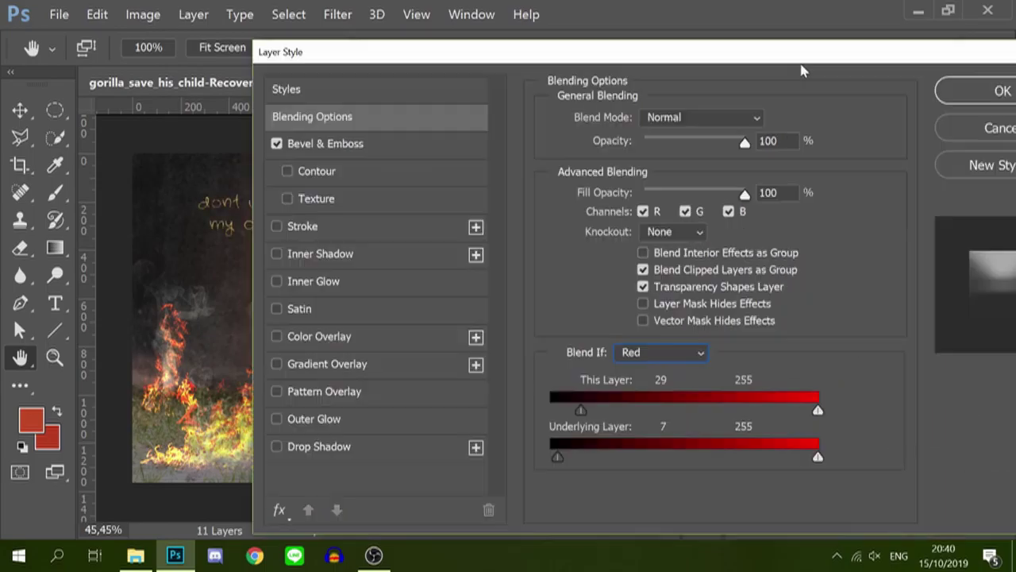
pyautogui.click(948, 87)
pyautogui.scroll(-2, 873, 358)
pyautogui.click(873, 465)
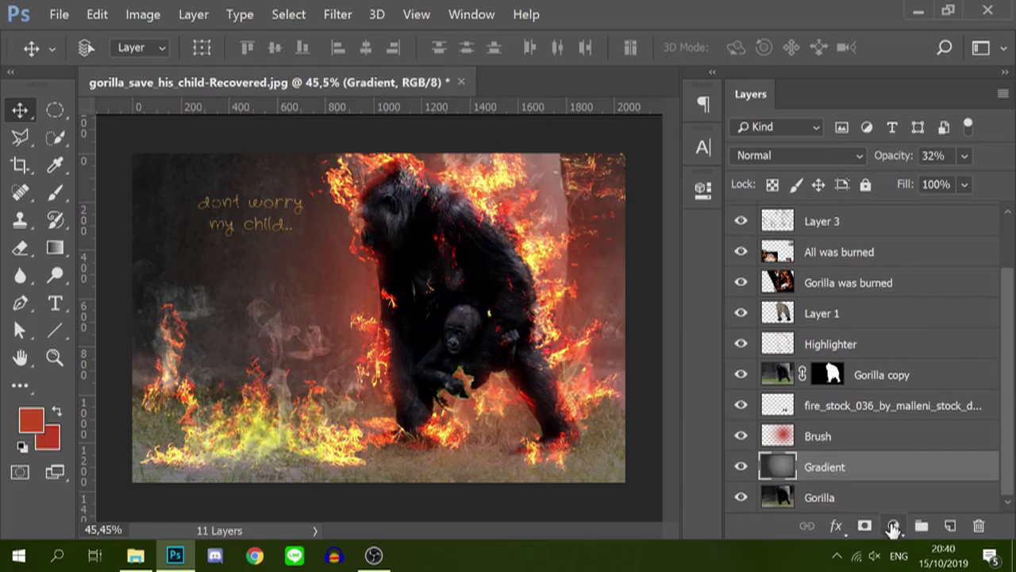
# - Add a Curves adjustment with an S-curve: lifted highlights, darkened shadows
pyautogui.click(893, 525)
pyautogui.click(900, 326)
pyautogui.moveTo(577, 166); pyautogui.dragTo(827, 163)
pyautogui.moveTo(744, 412); pyautogui.dragTo(758, 415)
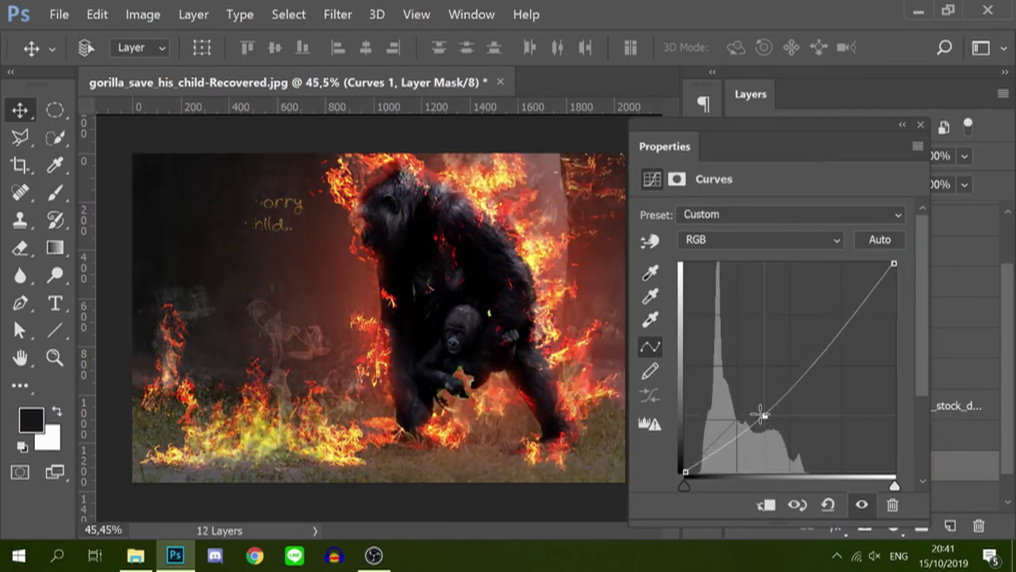
pyautogui.moveTo(818, 369)
pyautogui.mouseDown()
pyautogui.moveTo(839, 347)
pyautogui.moveTo(843, 359)
pyautogui.mouseUp()
pyautogui.moveTo(812, 389)
pyautogui.mouseDown()
pyautogui.moveTo(813, 402)
pyautogui.moveTo(729, 440)
pyautogui.mouseUp()
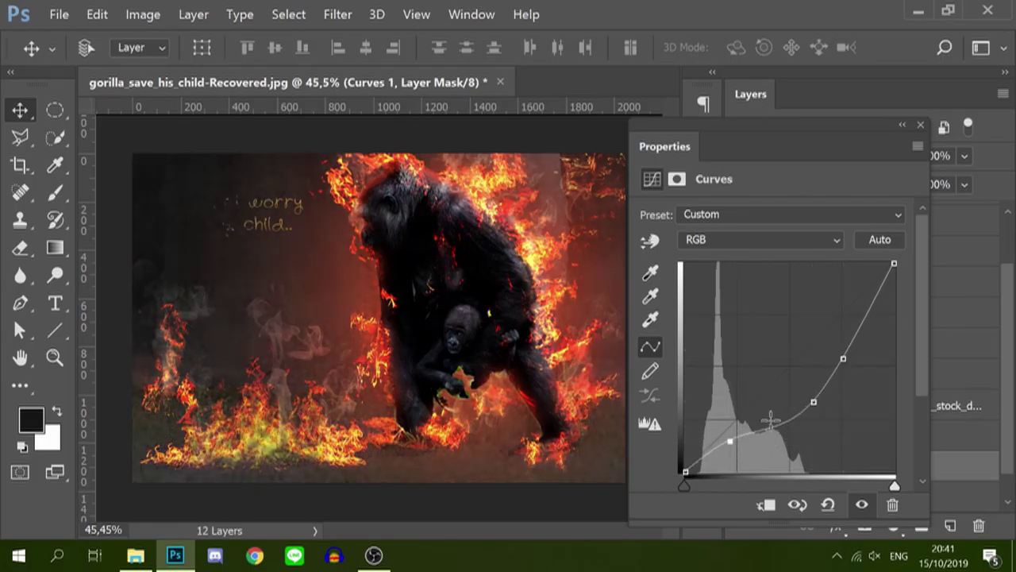
pyautogui.moveTo(843, 359)
pyautogui.mouseDown()
pyautogui.moveTo(836, 327)
pyautogui.moveTo(860, 358)
pyautogui.moveTo(864, 349)
pyautogui.mouseUp()
pyautogui.moveTo(811, 401); pyautogui.dragTo(815, 409)
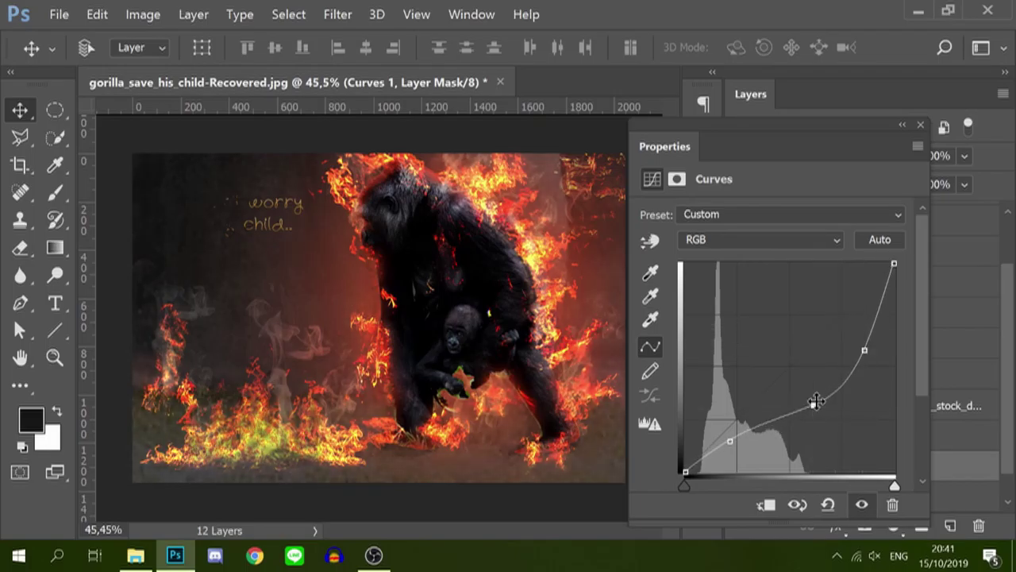
# - Move Curves 1 below the Gradient layer
pyautogui.click(902, 125)
pyautogui.moveTo(873, 433); pyautogui.dragTo(849, 481)
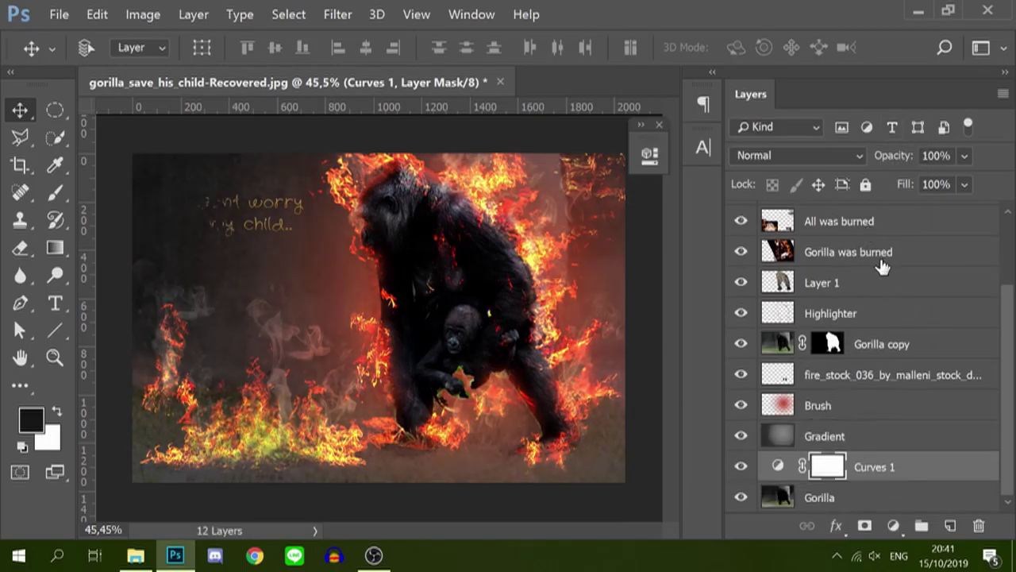
pyautogui.scroll(3, 881, 265)
pyautogui.click(893, 220)
# - Replace the Gorilla was burned and All was burned layers with duplicate copies
pyautogui.doubleClick(864, 238)
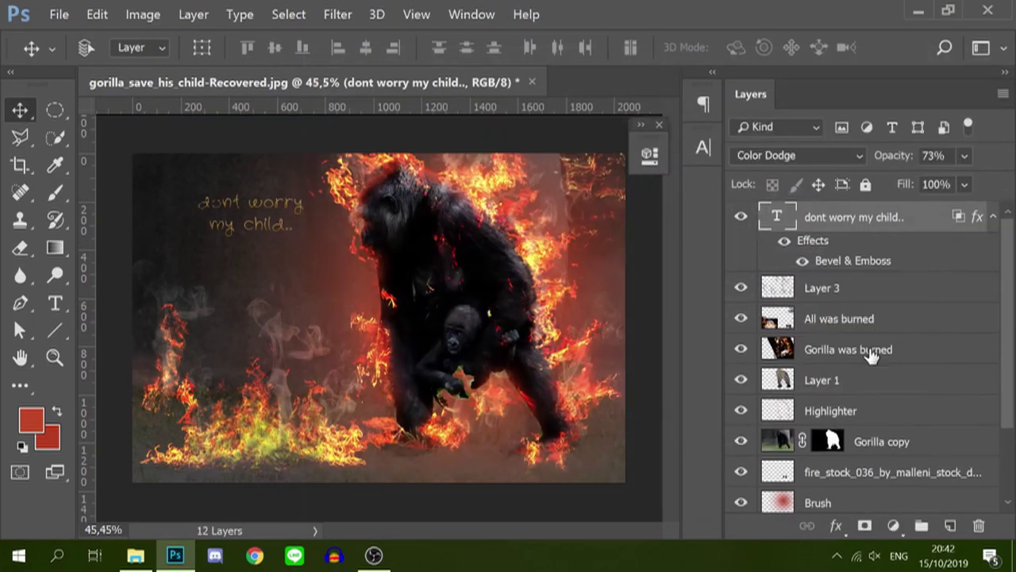
pyautogui.click(870, 351)
pyautogui.hotkey('ctrl', 'j')
pyautogui.click(885, 319)
pyautogui.hotkey('ctrl', 'j')
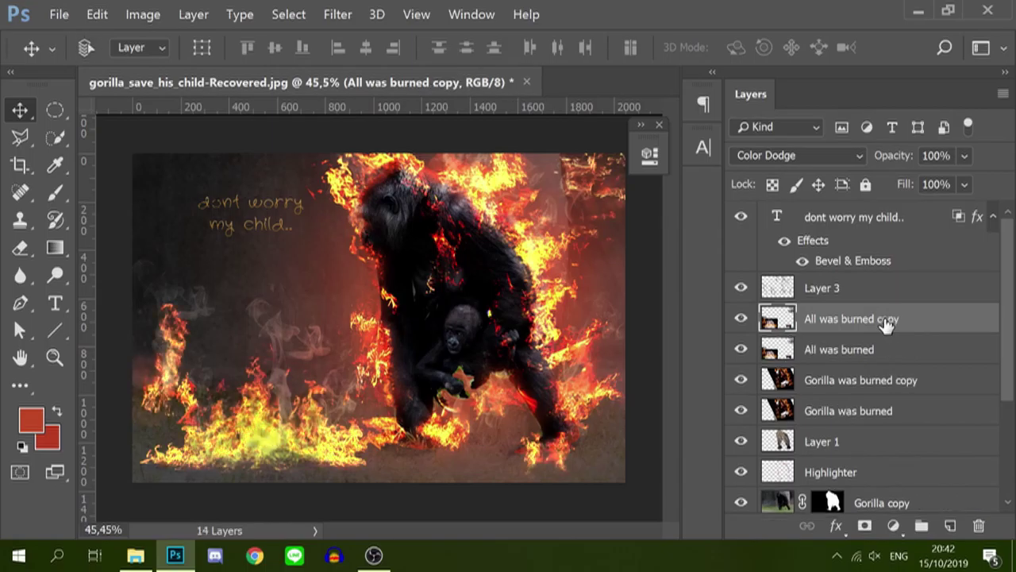
pyautogui.click(871, 349)
pyautogui.press('Delete')
pyautogui.click(865, 379)
pyautogui.press('Delete')
# - Set the fire copy to Color Dodge, erase red fire from the gorilla's chest, lower its opacity
pyautogui.click(786, 154)
pyautogui.click(762, 286)
pyautogui.press('e')
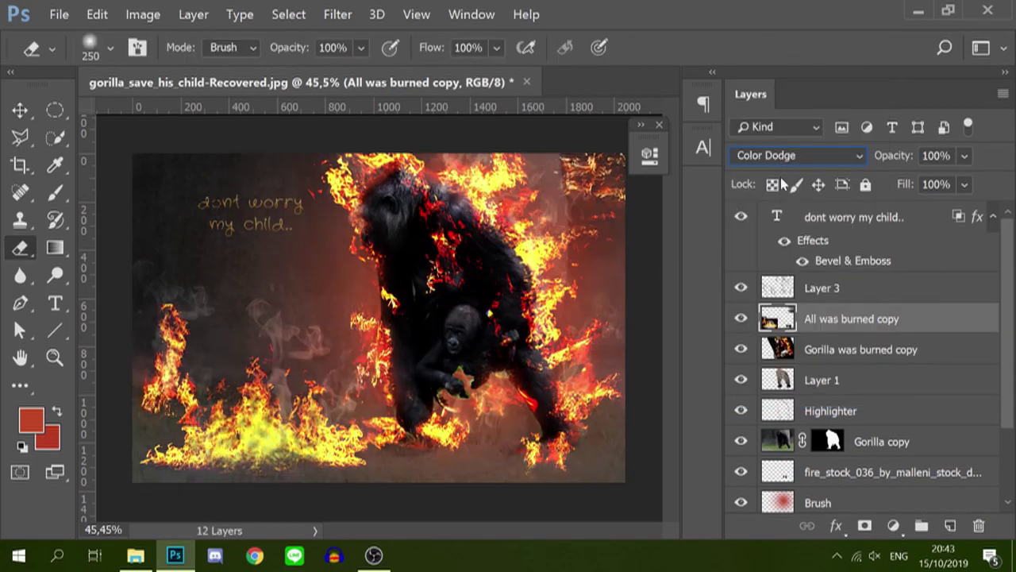
pyautogui.moveTo(451, 266); pyautogui.dragTo(448, 254)
pyautogui.press(']')
pyautogui.press(']')
pyautogui.press(']')
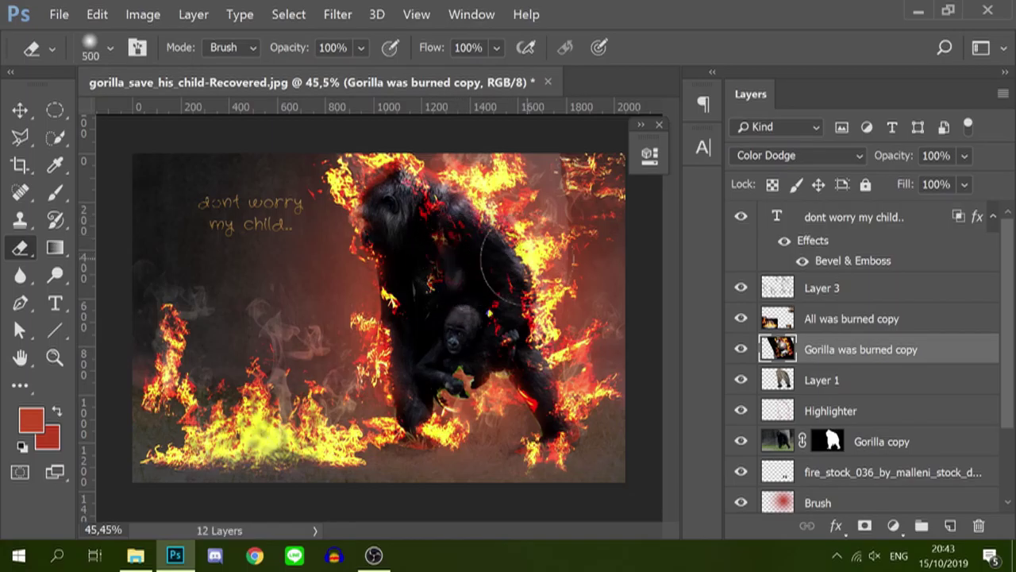
pyautogui.press('[')
pyautogui.press('[')
pyautogui.press('[')
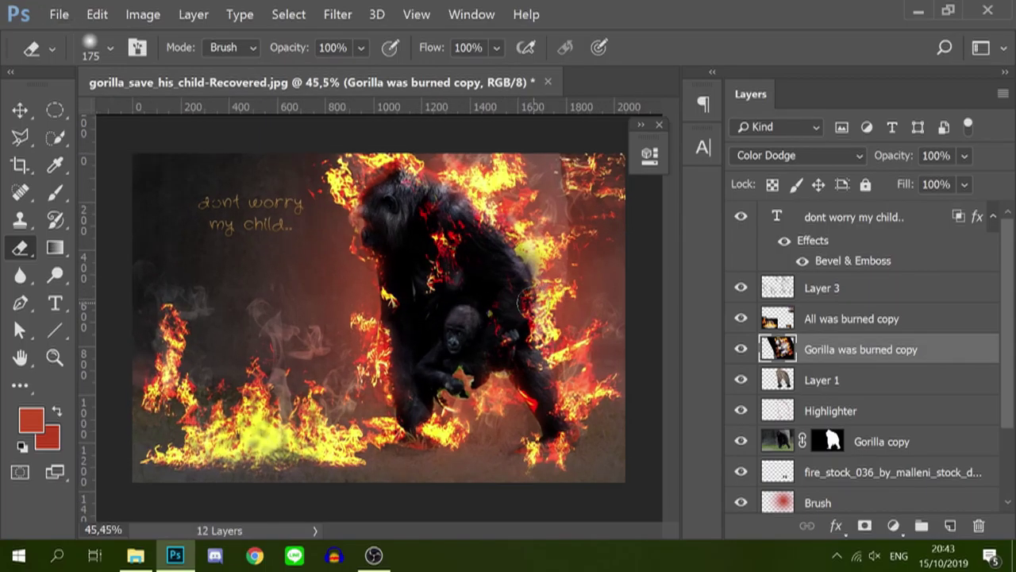
pyautogui.moveTo(893, 156)
pyautogui.mouseDown()
pyautogui.moveTo(880, 159)
pyautogui.moveTo(895, 162)
pyautogui.mouseUp()
# - Choose a large soft brush on Layer 3 and sample grey from the canvas as paint colour
pyautogui.click(870, 322)
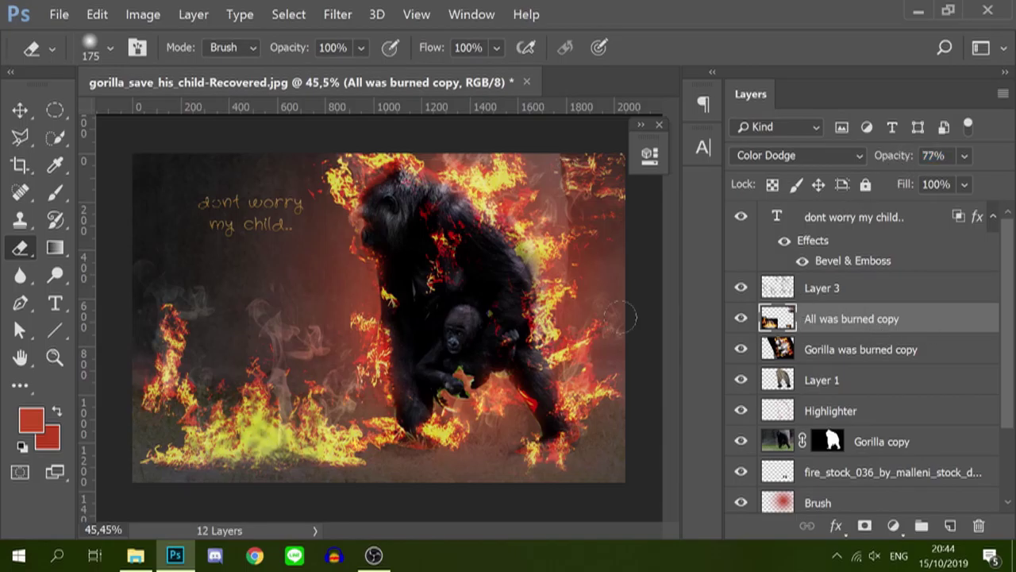
pyautogui.press('v')
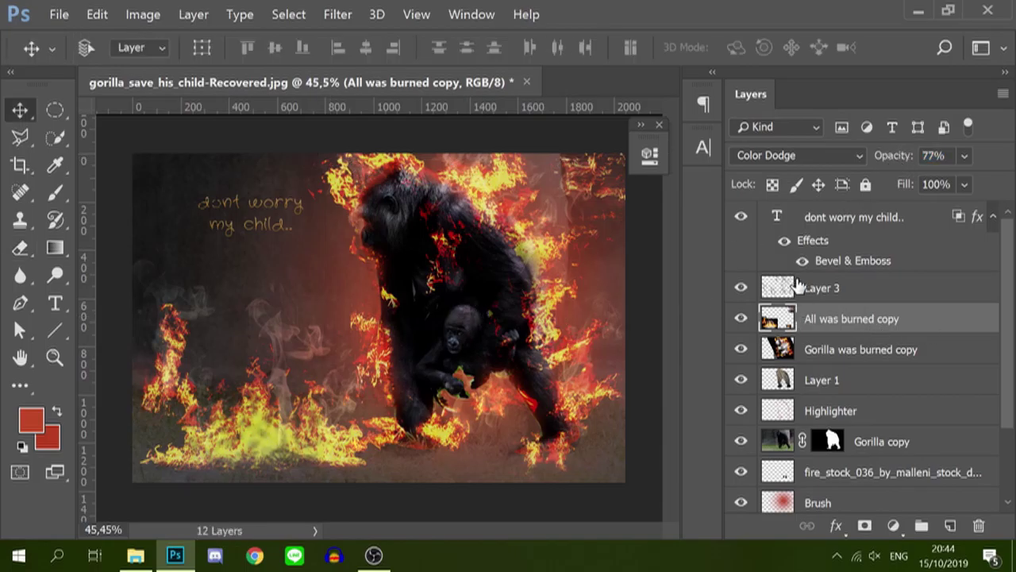
pyautogui.click(798, 286)
pyautogui.press('b')
pyautogui.click(110, 47)
pyautogui.scroll(-3, 127, 341)
pyautogui.scroll(-2, 127, 341)
pyautogui.click(181, 349)
pyautogui.press('Return')
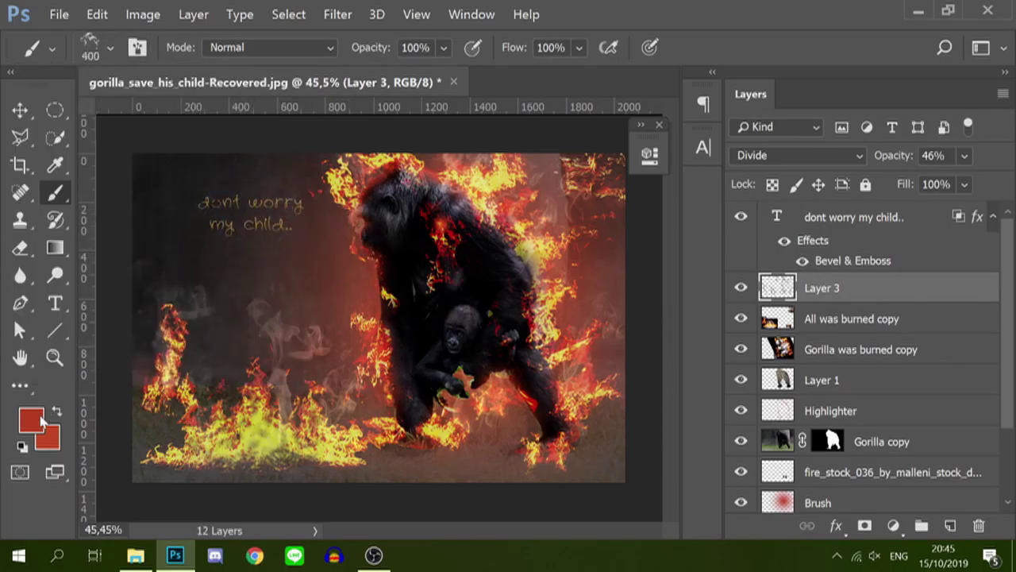
pyautogui.click(31, 419)
pyautogui.click(298, 283)
pyautogui.press('Return')
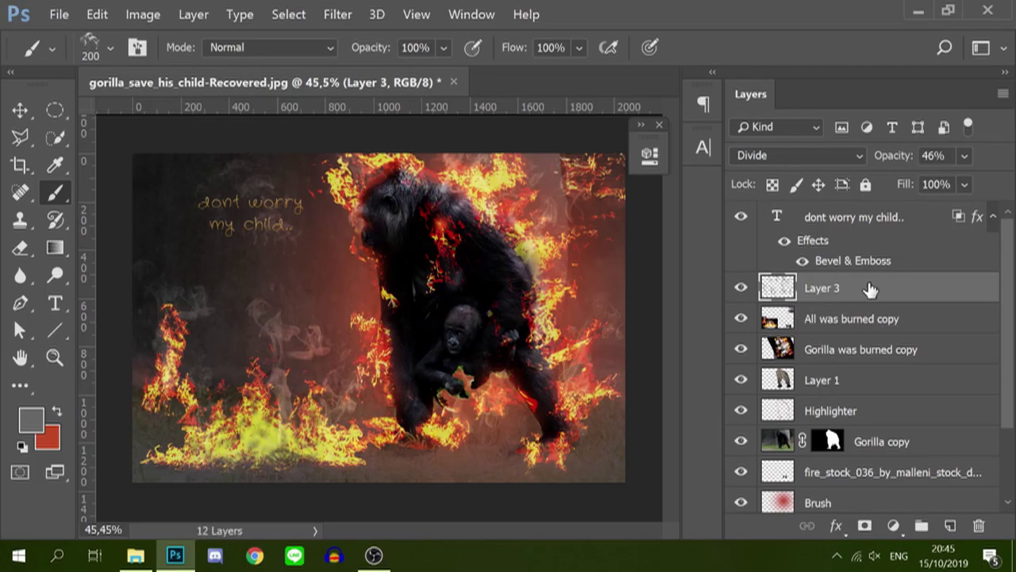
# - Use the Eraser on the Gorilla was burned copy and All was burned copy layers
pyautogui.click(889, 356)
pyautogui.press('e')
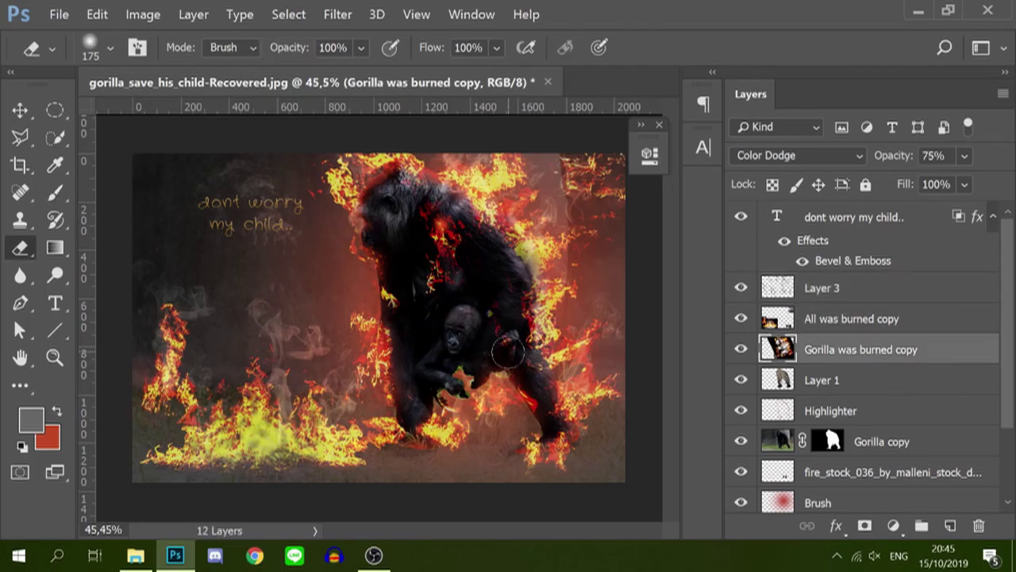
pyautogui.click(854, 320)
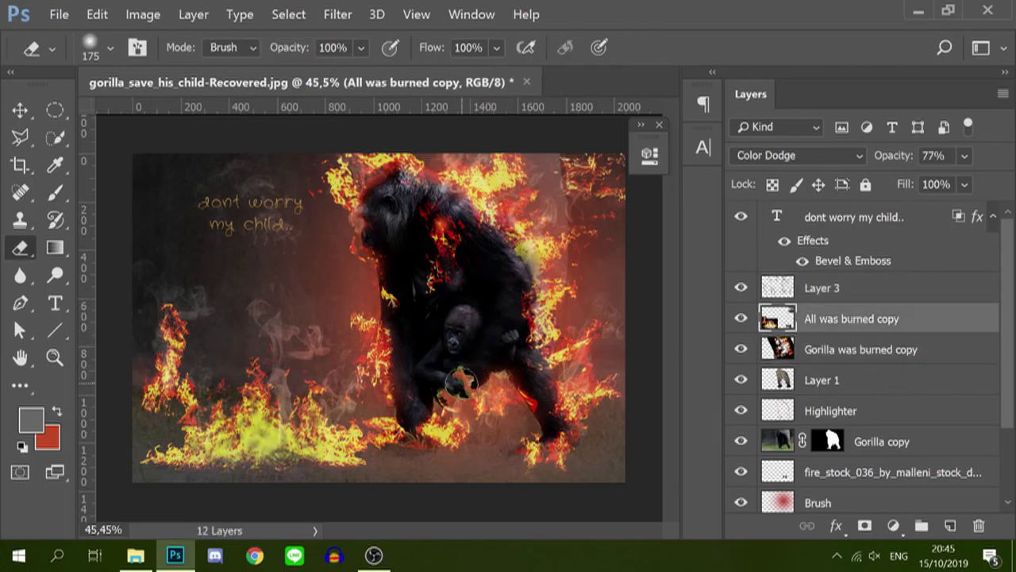
pyautogui.hotkey('alt', '[')
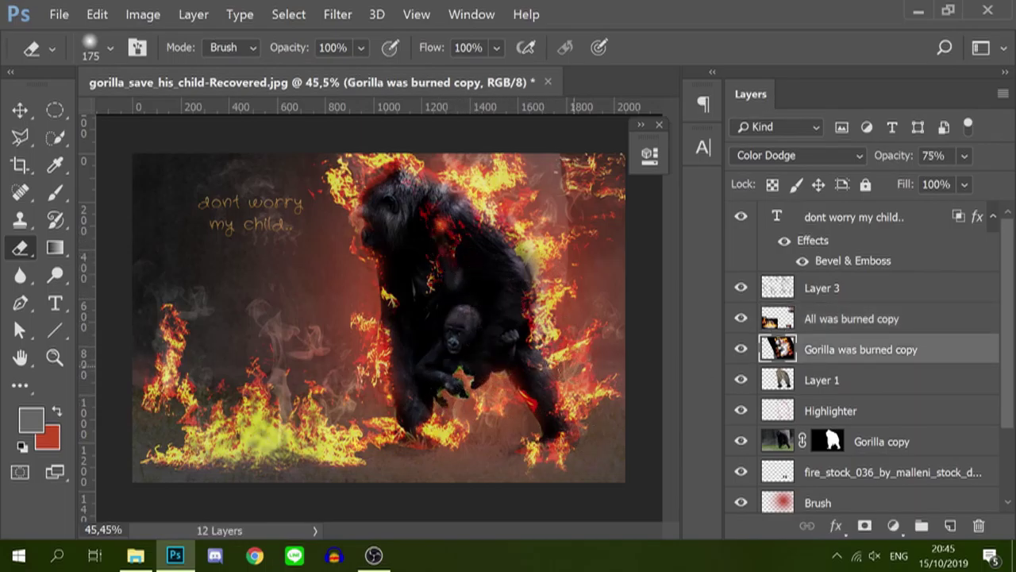
pyautogui.scroll(-1, 458, 254)
pyautogui.scroll(1, 525, 327)
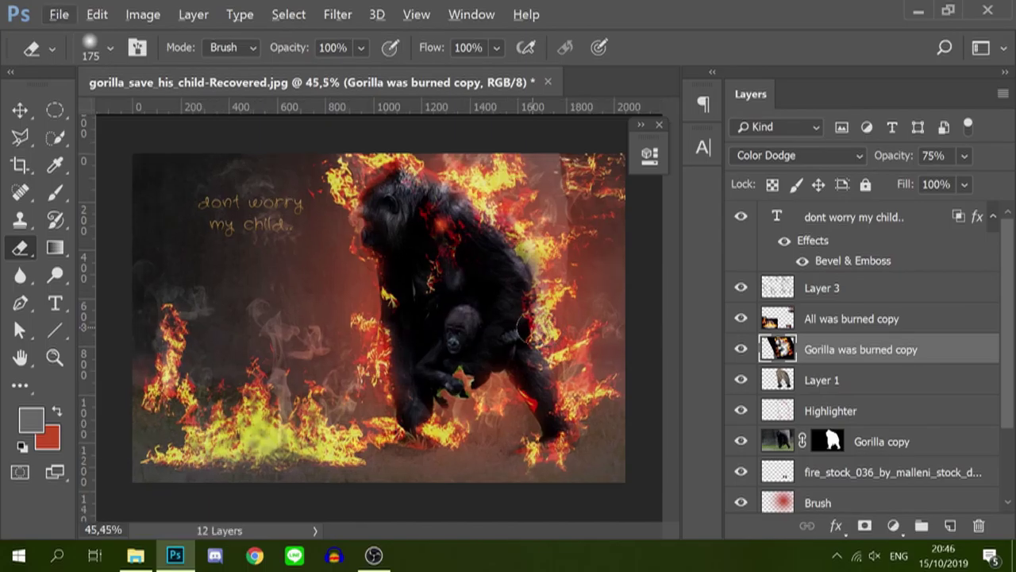
# - Open Jobsheet 5 in File Explorer and bring fire_stock_044 into the composite
pyautogui.hotkey('alt', 'Tab')
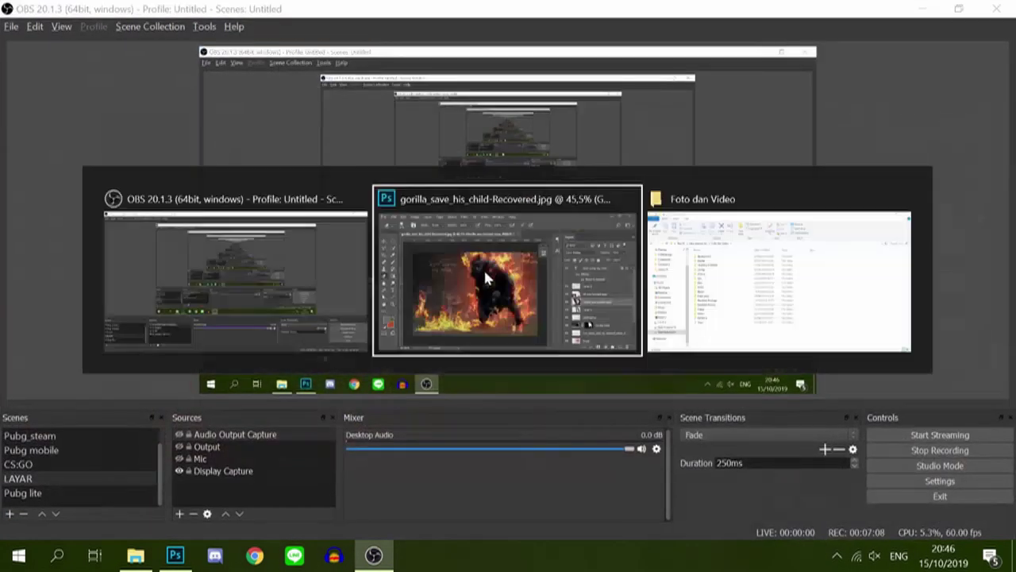
pyautogui.click(15, 123)
pyautogui.click(38, 123)
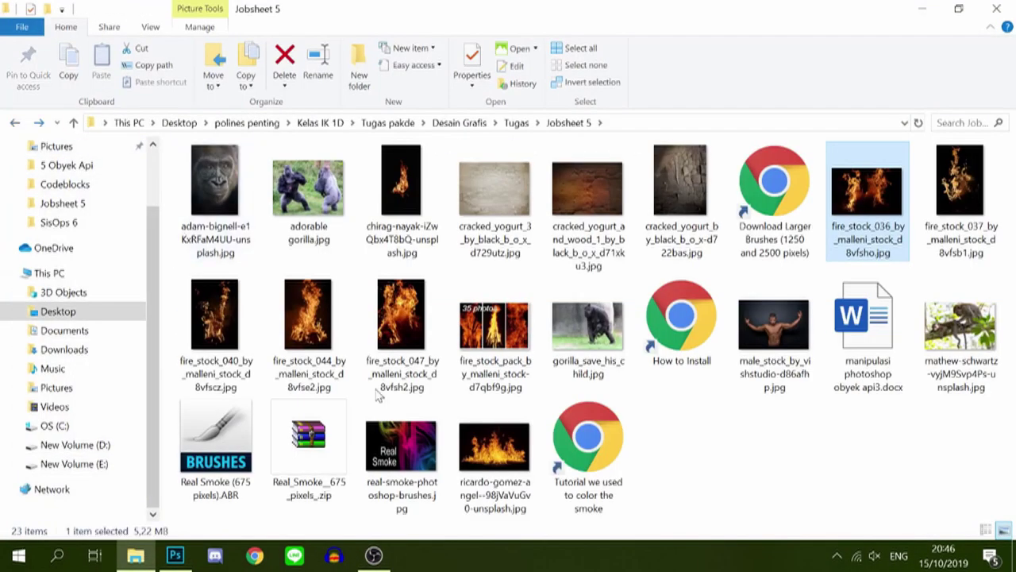
pyautogui.hotkey('alt', 'Tab')
# - Place the fire photo, rotating it -45° and shrinking it
pyautogui.press('Return')
pyautogui.click(797, 156)
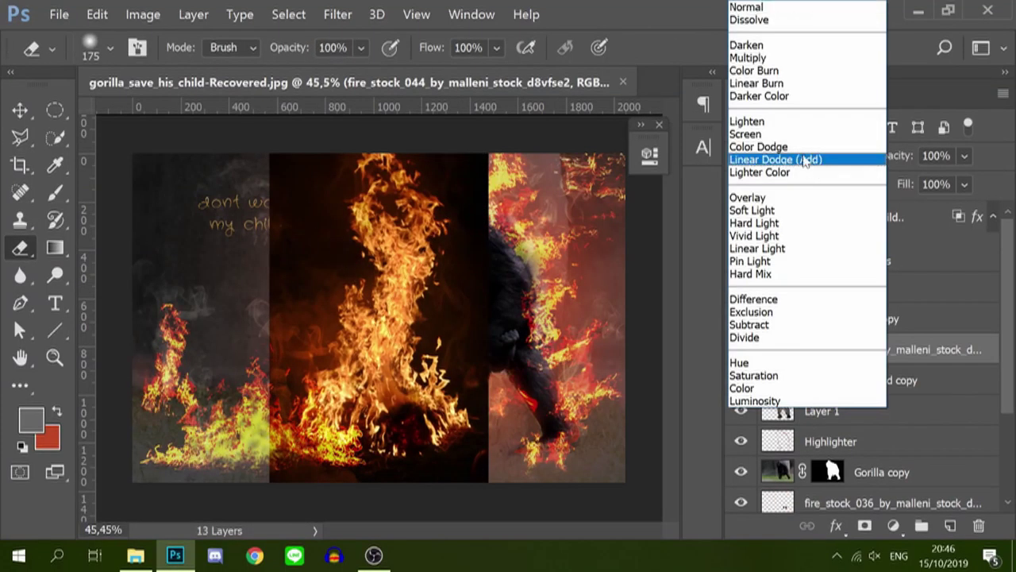
pyautogui.hotkey('ctrl', 't')
pyautogui.moveTo(508, 186)
pyautogui.mouseDown()
pyautogui.moveTo(433, 343)
pyautogui.moveTo(444, 350)
pyautogui.mouseUp()
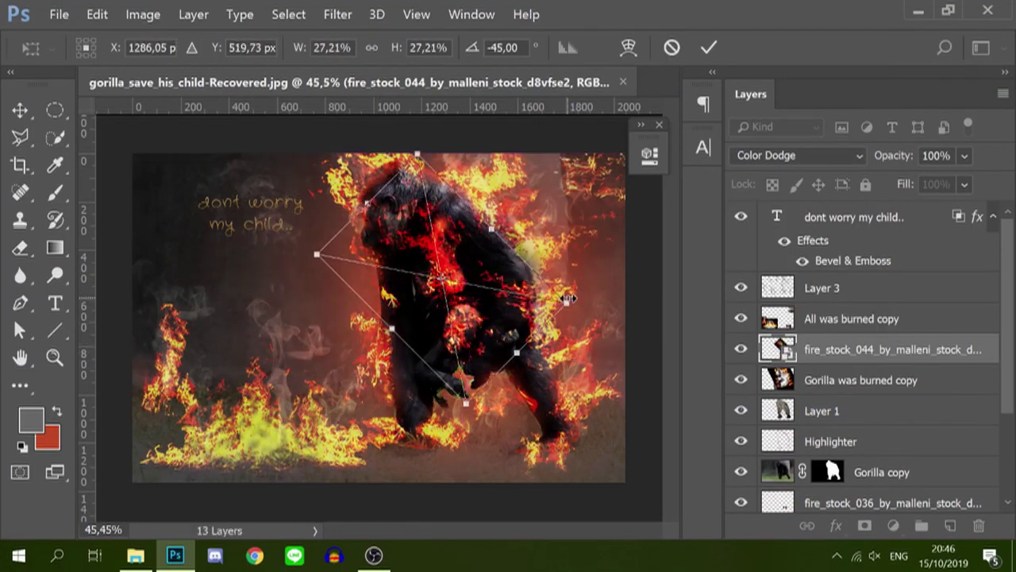
pyautogui.press('Return')
# - Duplicate the fire layer, set the copy to Color Dodge, and fit it over the gorilla's body
pyautogui.press('e')
pyautogui.hotkey('ctrl', 'j')
pyautogui.click(802, 155)
pyautogui.click(759, 147)
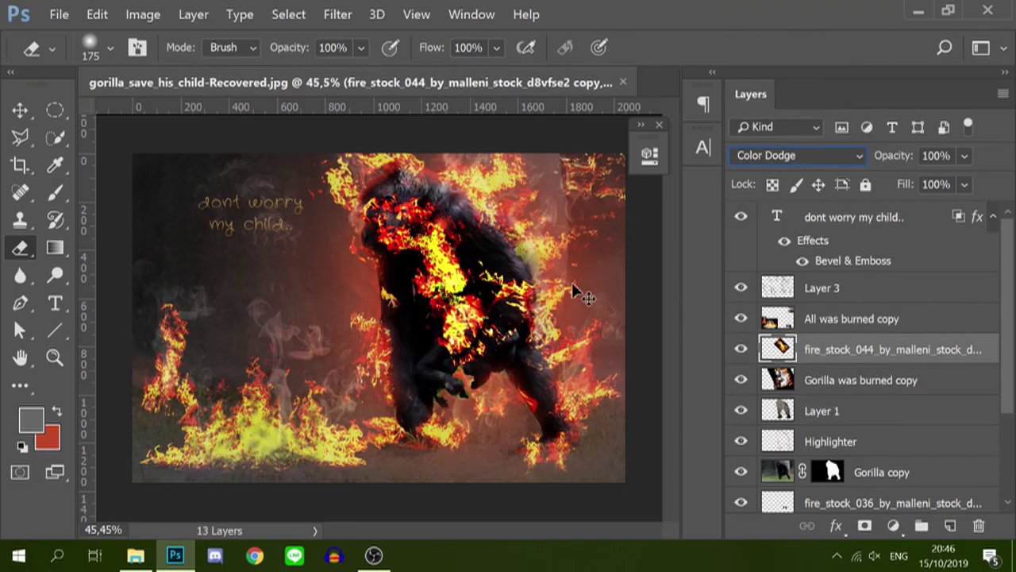
pyautogui.hotkey('ctrl', 't')
pyautogui.moveTo(473, 359)
pyautogui.mouseDown()
pyautogui.moveTo(550, 407)
pyautogui.moveTo(555, 363)
pyautogui.mouseUp()
pyautogui.press('Return')
# - Set the fire opacity to 82% and erase flames from the gorilla's back, shoulder and right flank
pyautogui.press('0')
pyautogui.press('0')
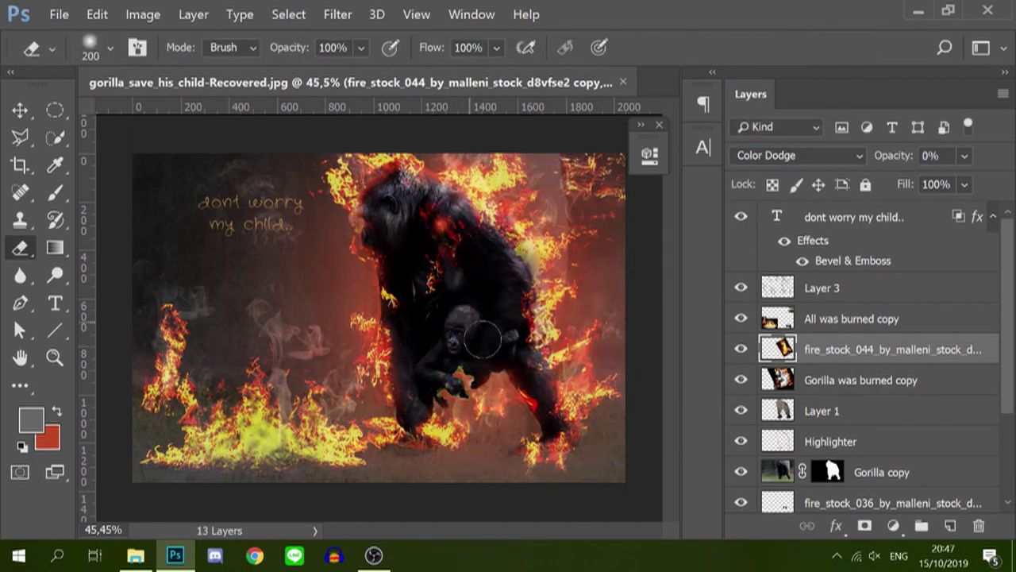
pyautogui.press('5')
pyautogui.press('5')
pyautogui.press('8')
pyautogui.press('2')
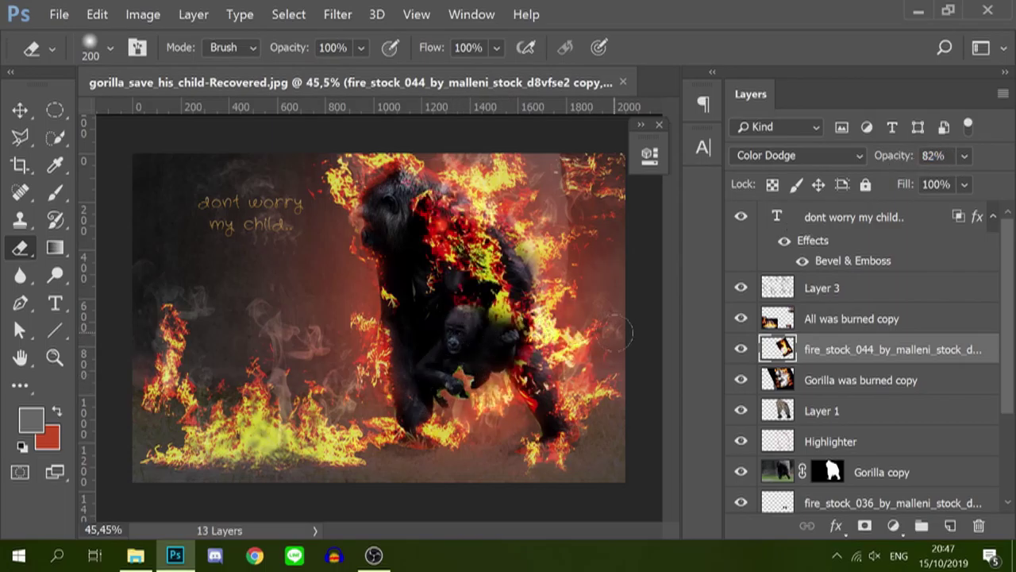
pyautogui.press('[')
pyautogui.press(']')
pyautogui.press(']')
pyautogui.press(']')
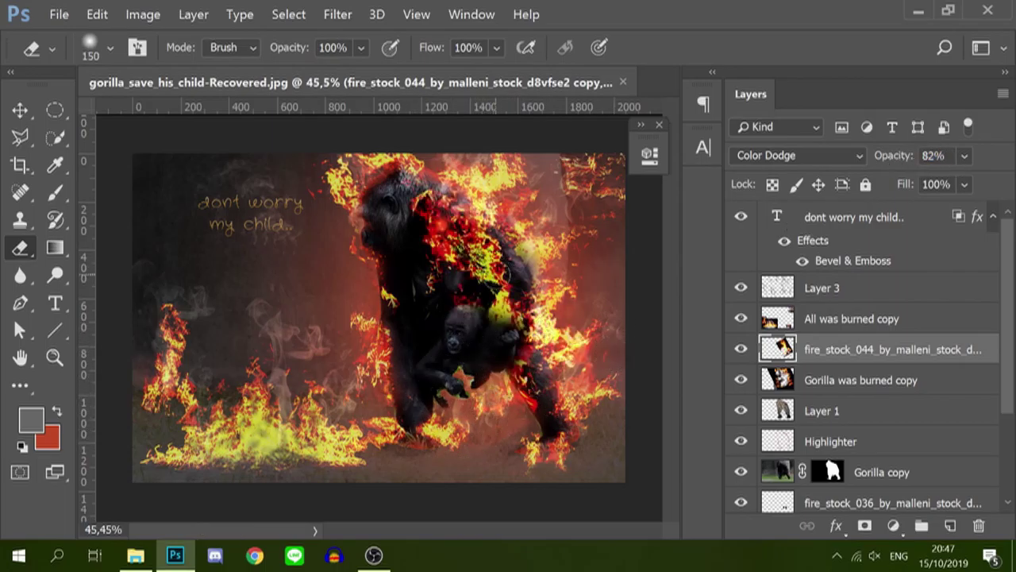
pyautogui.moveTo(492, 270); pyautogui.dragTo(444, 226)
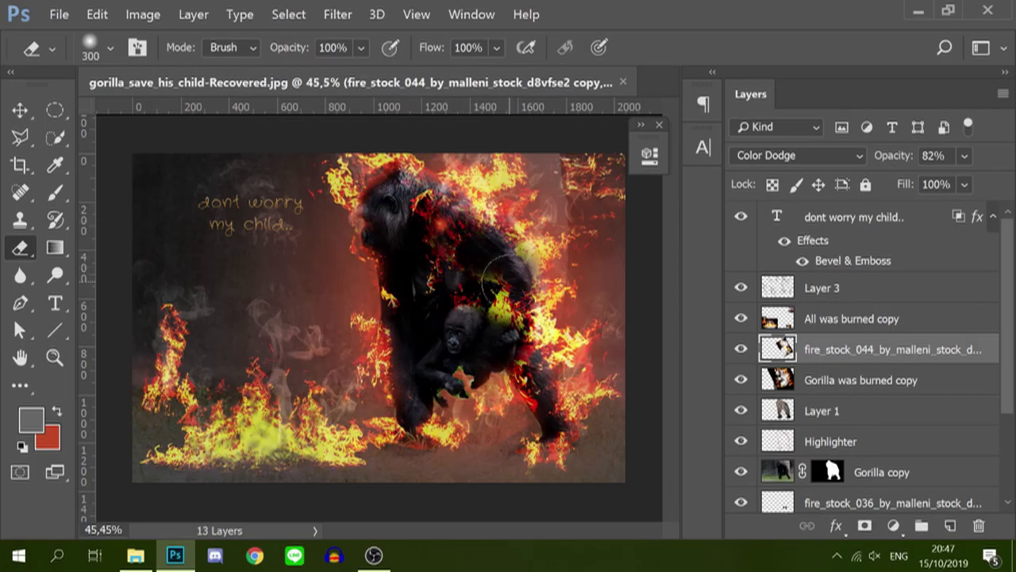
pyautogui.moveTo(524, 334); pyautogui.dragTo(607, 370)
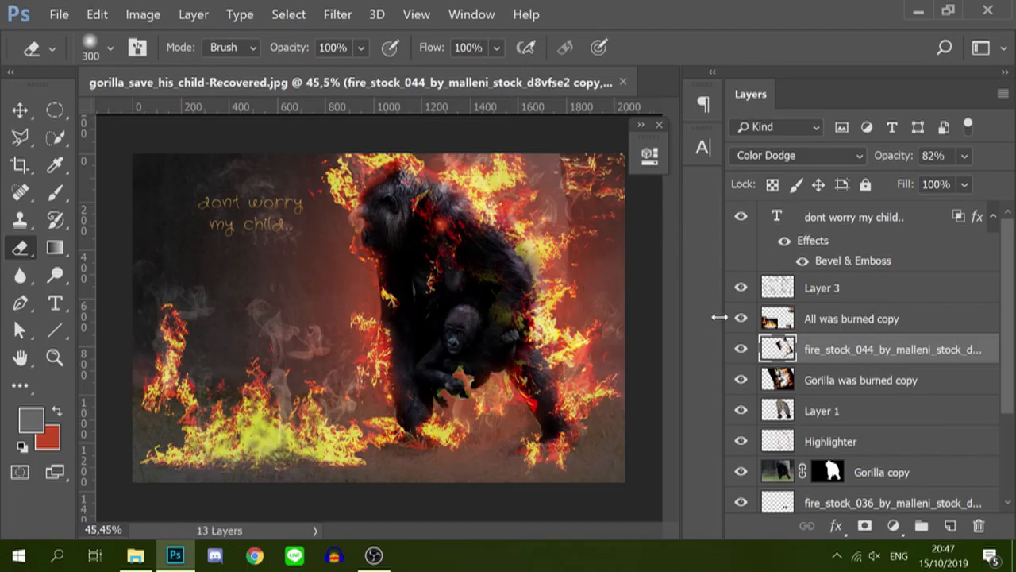
# - Lower the Gorilla layer's saturation and lightness with Hue/Saturation
pyautogui.scroll(-3, 839, 424)
pyautogui.click(865, 467)
pyautogui.doubleClick(778, 466)
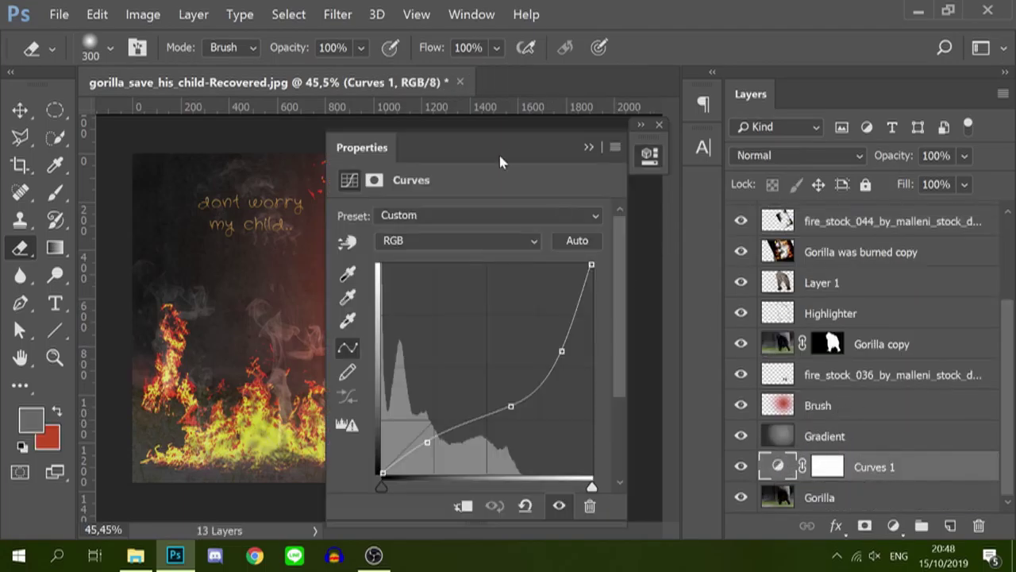
pyautogui.click(659, 124)
pyautogui.click(820, 497)
pyautogui.hotkey('ctrl', 'u')
pyautogui.moveTo(431, 87); pyautogui.dragTo(658, 94)
pyautogui.moveTo(738, 282); pyautogui.dragTo(767, 283)
pyautogui.moveTo(788, 333); pyautogui.dragTo(725, 333)
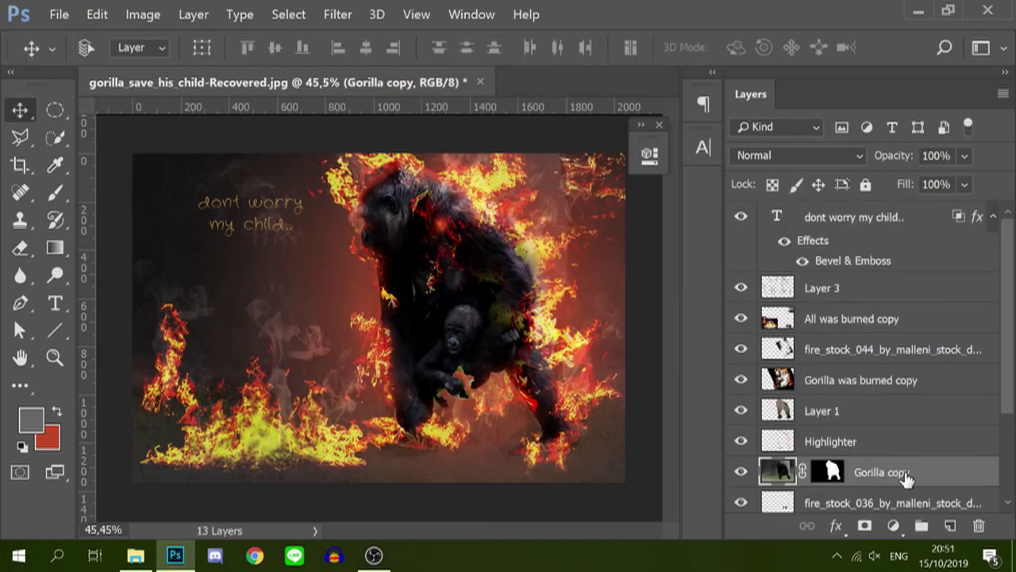
# - Darken the Gorilla copy layer to lightness -27 with Hue/Saturation
pyautogui.hotkey('ctrl', 'u')
pyautogui.moveTo(717, 153); pyautogui.dragTo(767, 154)
pyautogui.moveTo(740, 392); pyautogui.dragTo(713, 392)
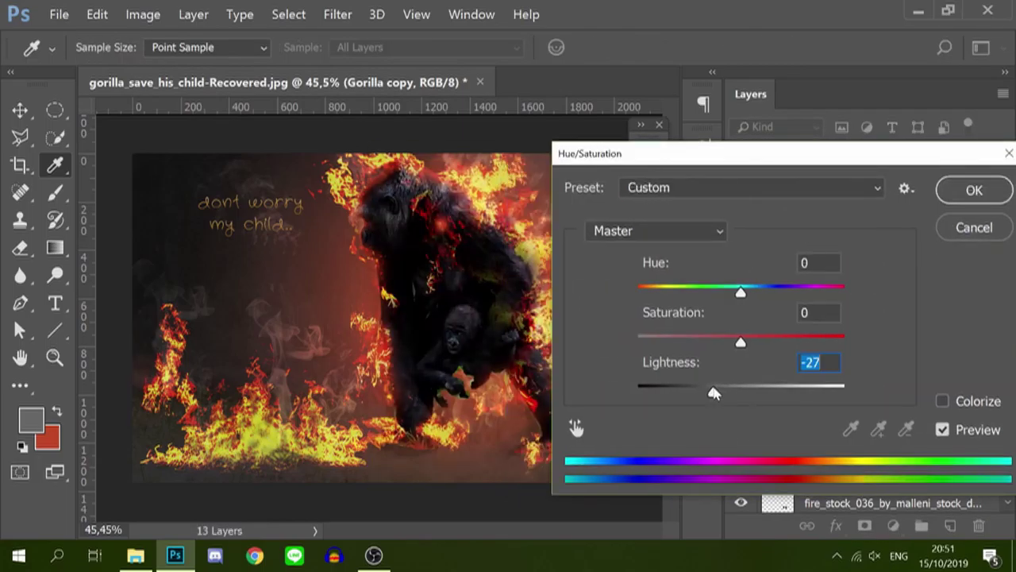
pyautogui.click(974, 190)
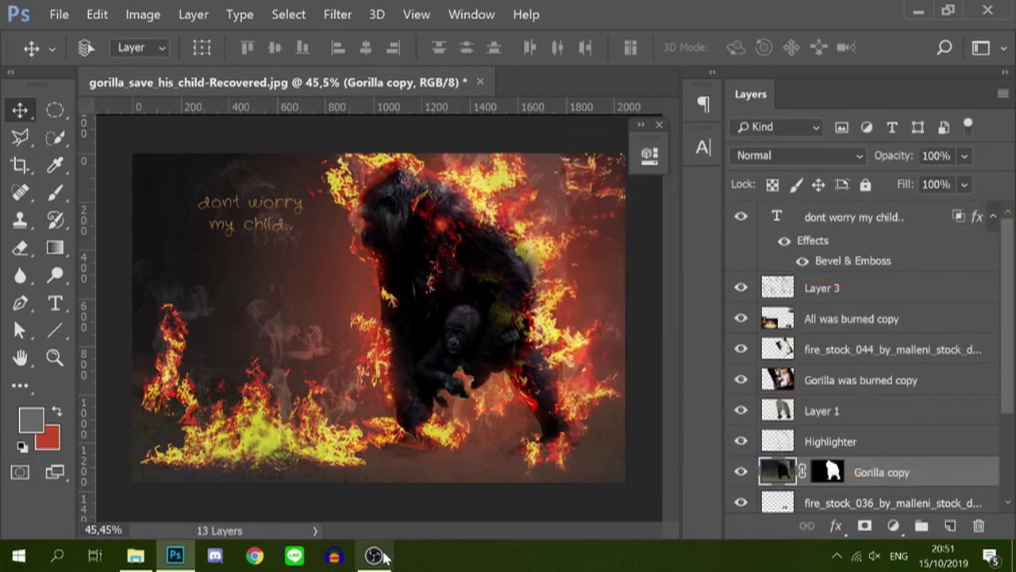